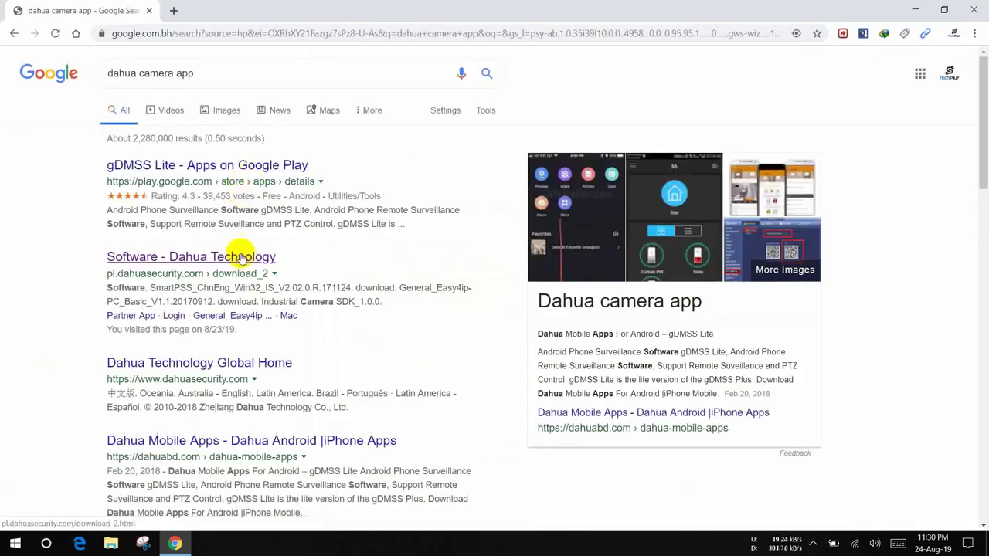
# - Open the 'Software - Dahua Technology' result and go to its SmartPSS download page
pyautogui.click(162, 259)
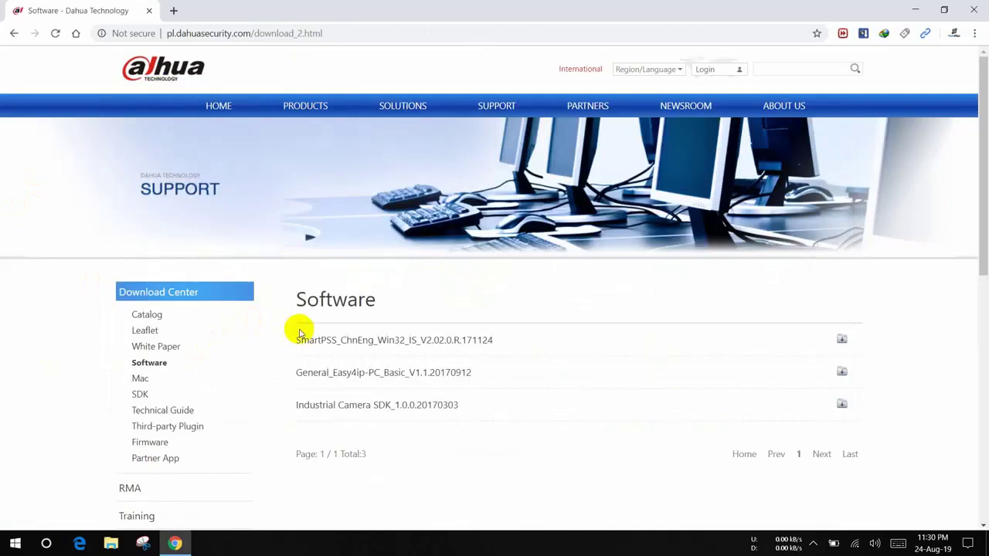
pyautogui.click(431, 345)
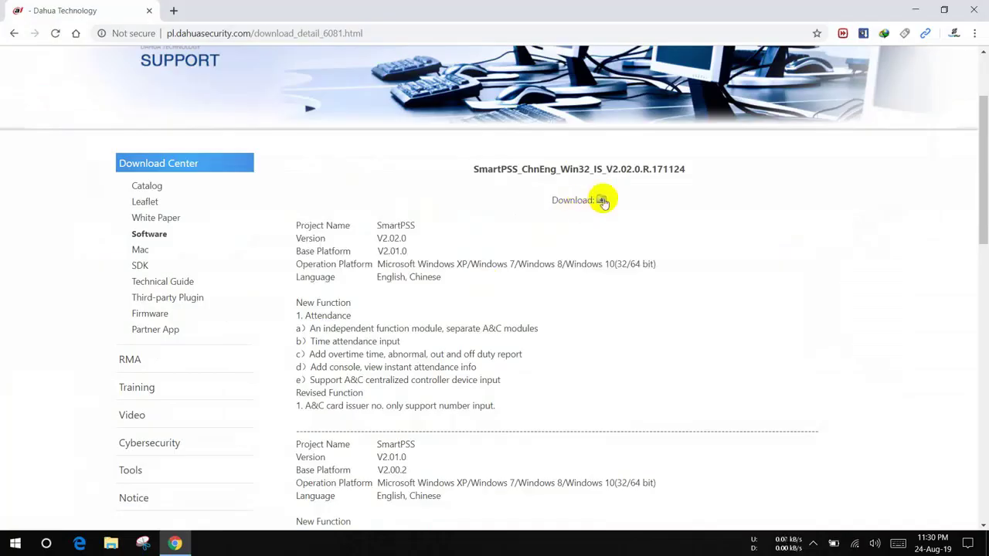
# - Download the SmartPSS Windows package in IDM, accepting the duplicate-link prompt
pyautogui.click(600, 198)
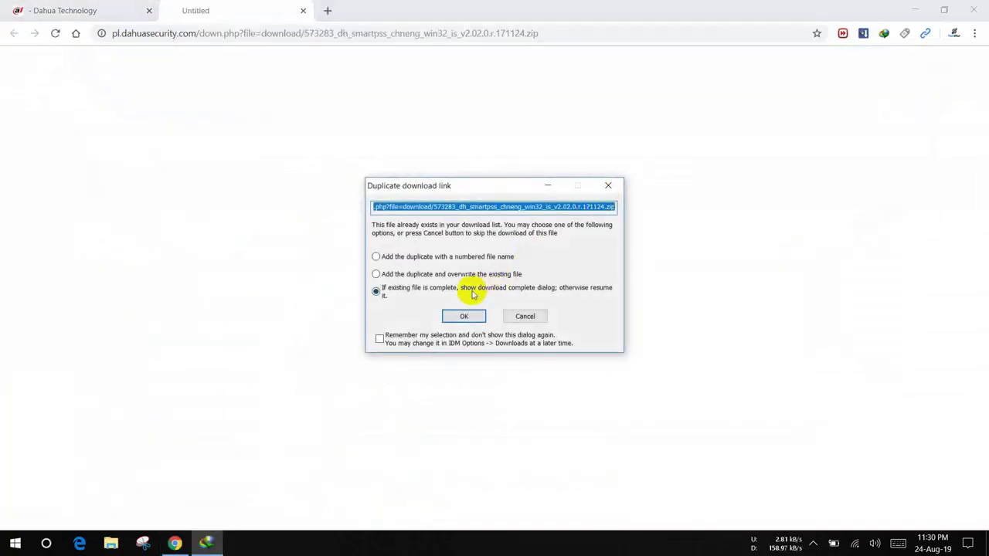
pyautogui.click(461, 317)
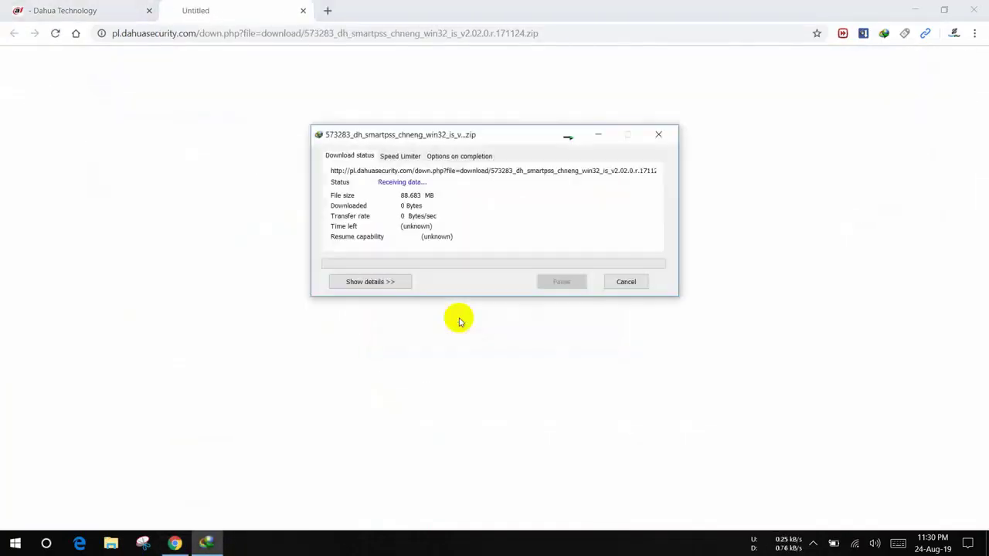
pyautogui.moveTo(441, 132); pyautogui.dragTo(424, 163)
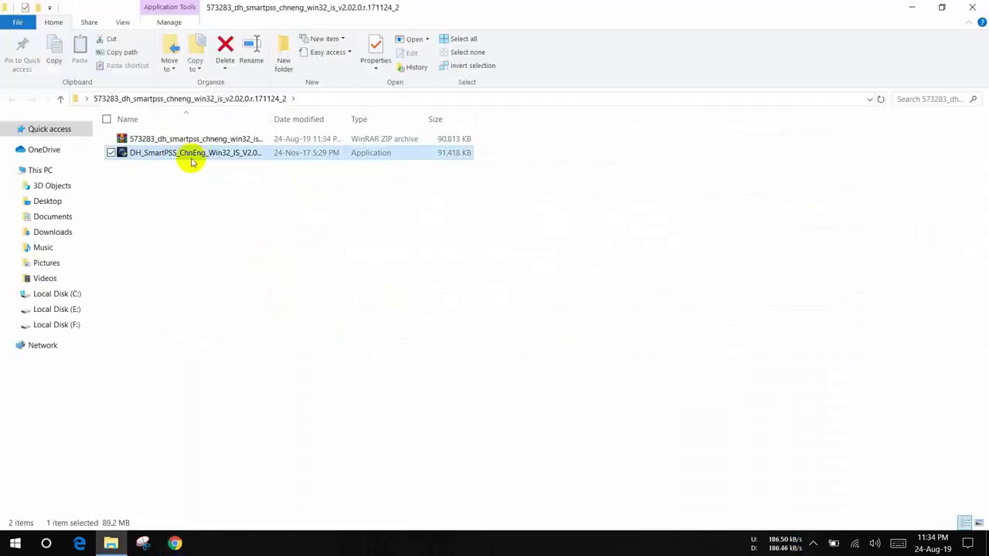
# - Run the DH_SmartPSS installer as administrator
pyautogui.rightClick(249, 152)
pyautogui.click(219, 176)
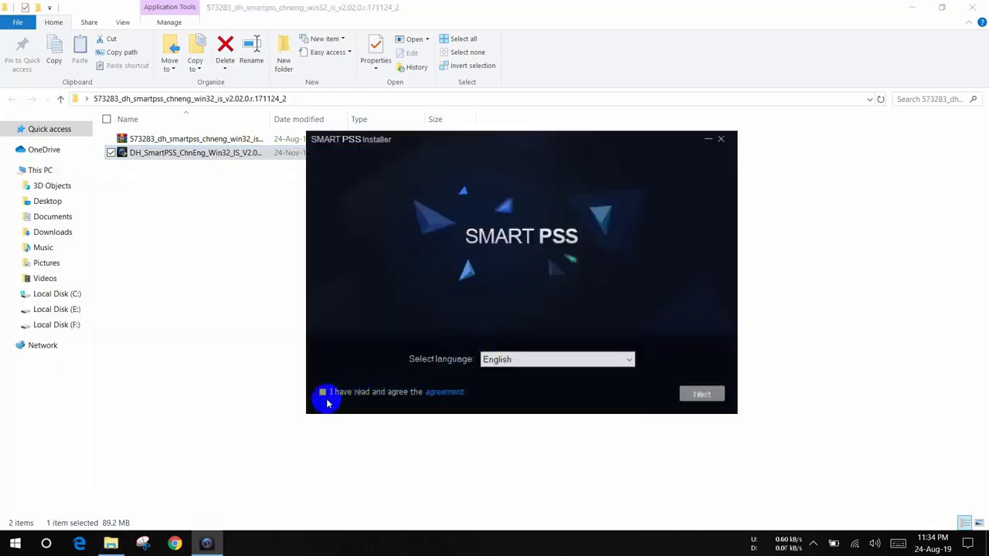
# - Accept the agreement, keep English, and install SmartPSS with both SmartPSS and Storage Service
pyautogui.click(323, 391)
pyautogui.click(511, 369)
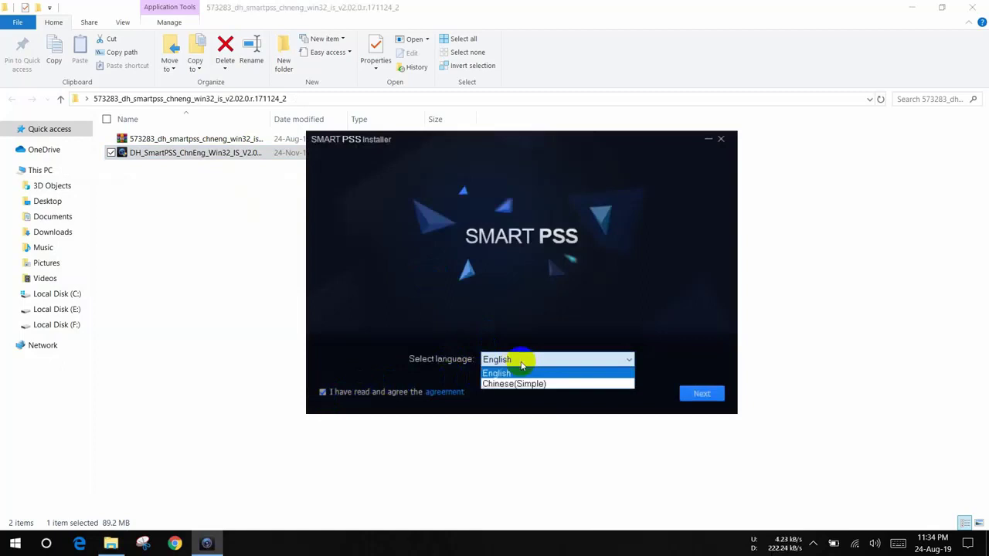
pyautogui.click(513, 374)
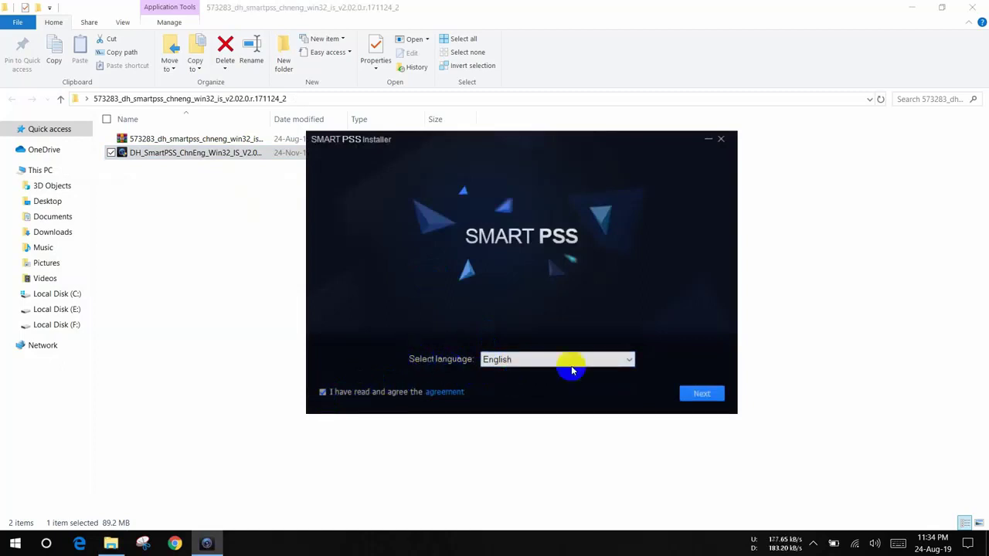
pyautogui.click(701, 395)
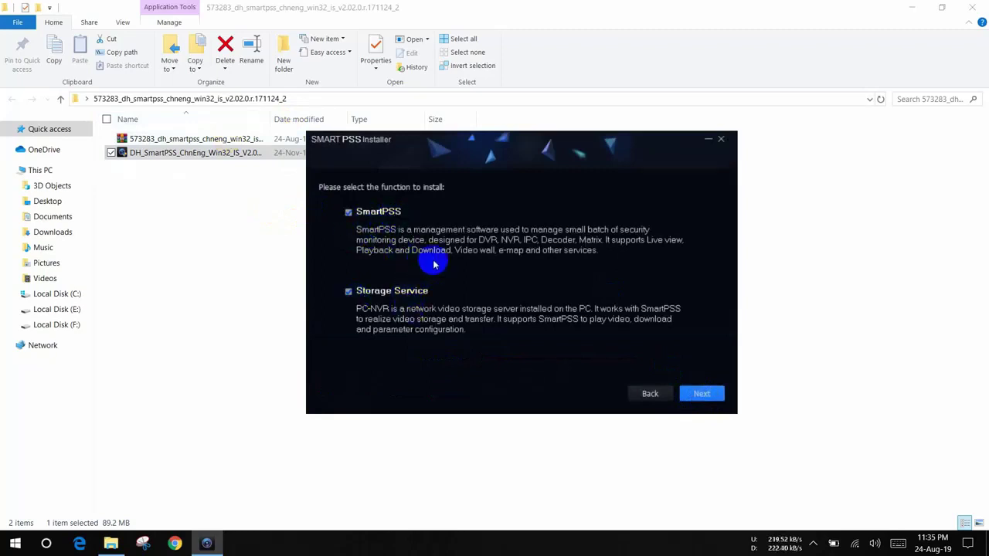
pyautogui.click(687, 397)
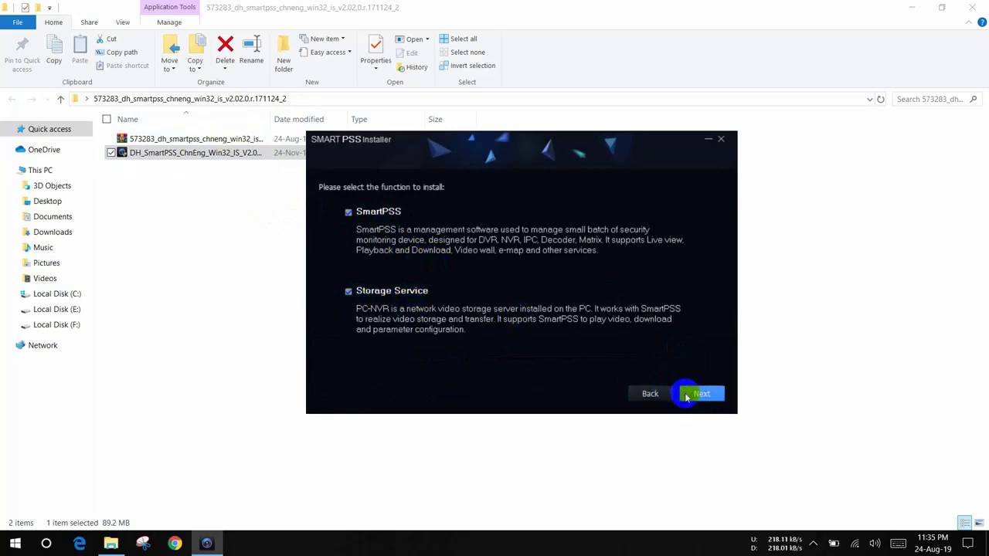
pyautogui.click(686, 397)
pyautogui.click(714, 394)
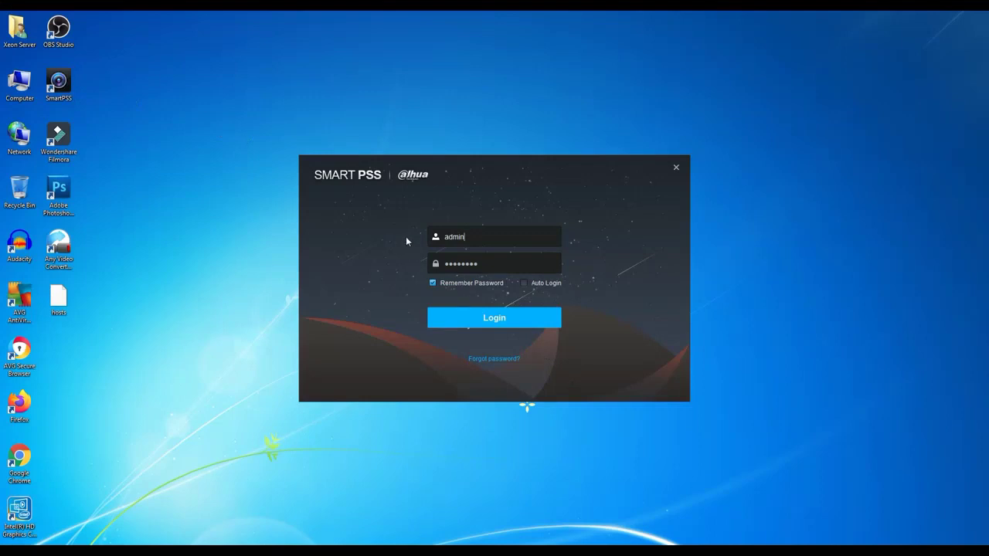
# - Log in to SmartPSS and dismiss the new video wall feature popup
pyautogui.click(492, 262)
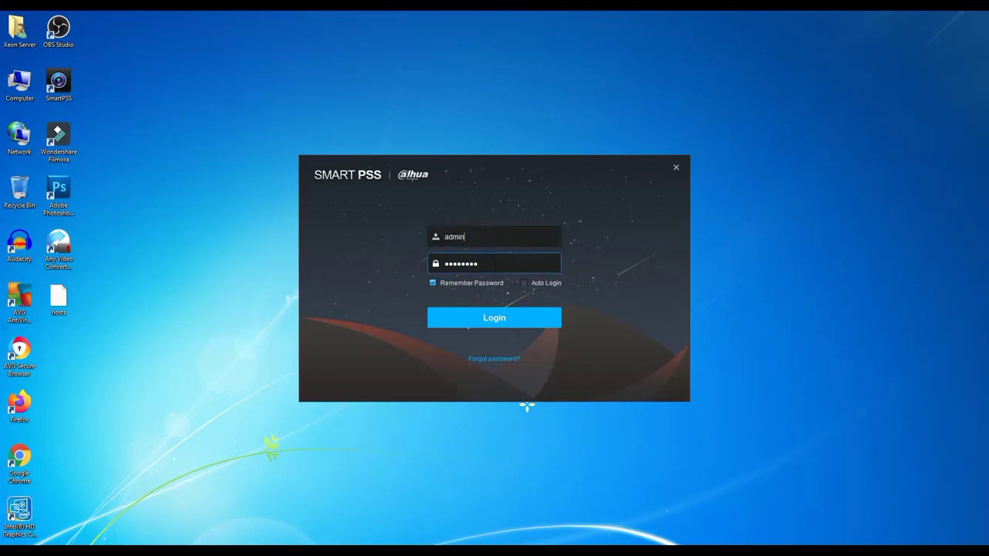
pyautogui.click(501, 322)
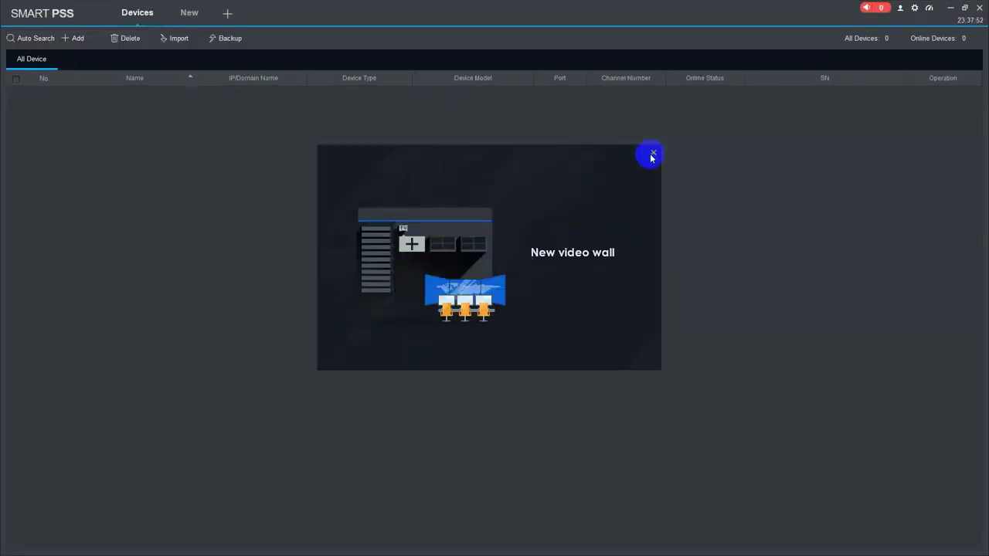
pyautogui.click(653, 155)
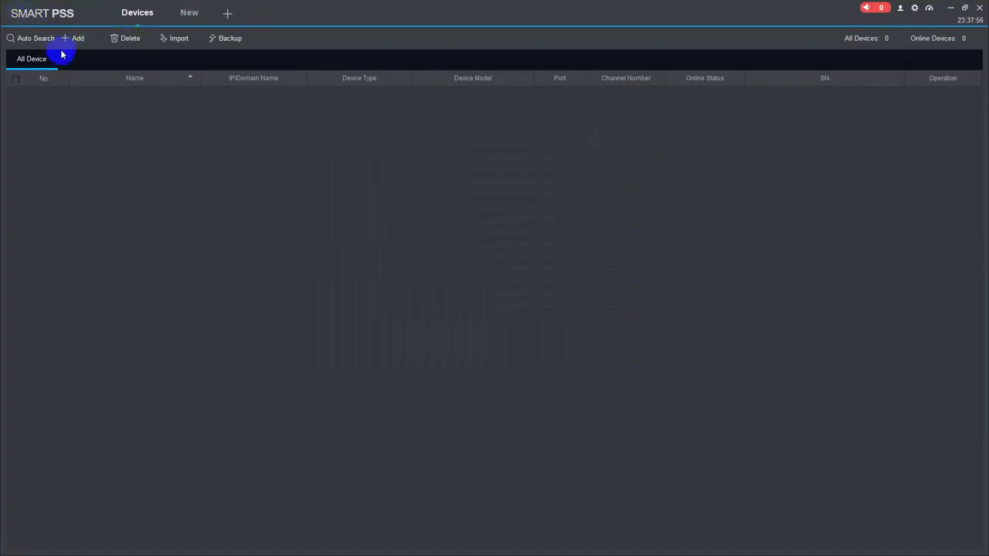
# - Try Auto Search and cancel it, browse the New features page, then return to Devices
pyautogui.click(36, 38)
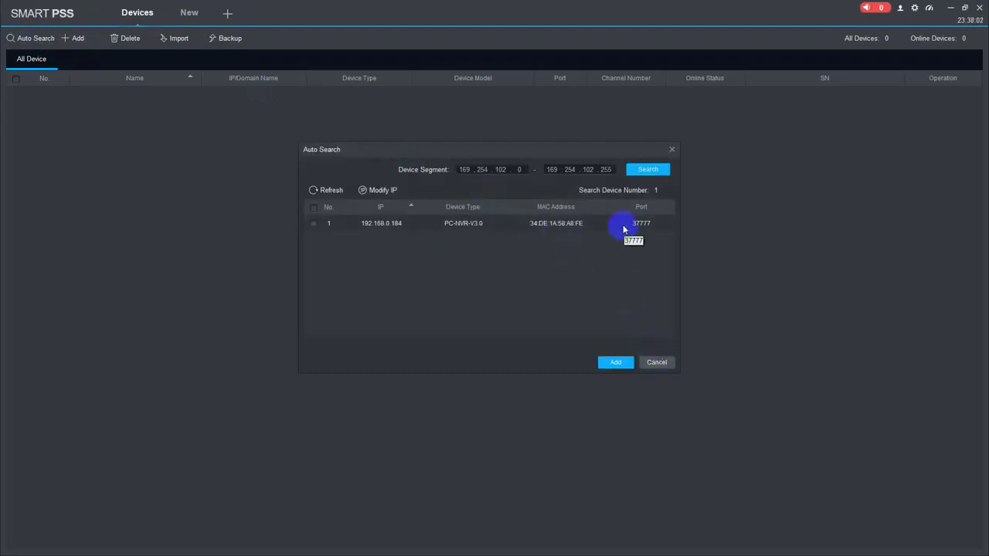
pyautogui.click(651, 362)
pyautogui.click(77, 38)
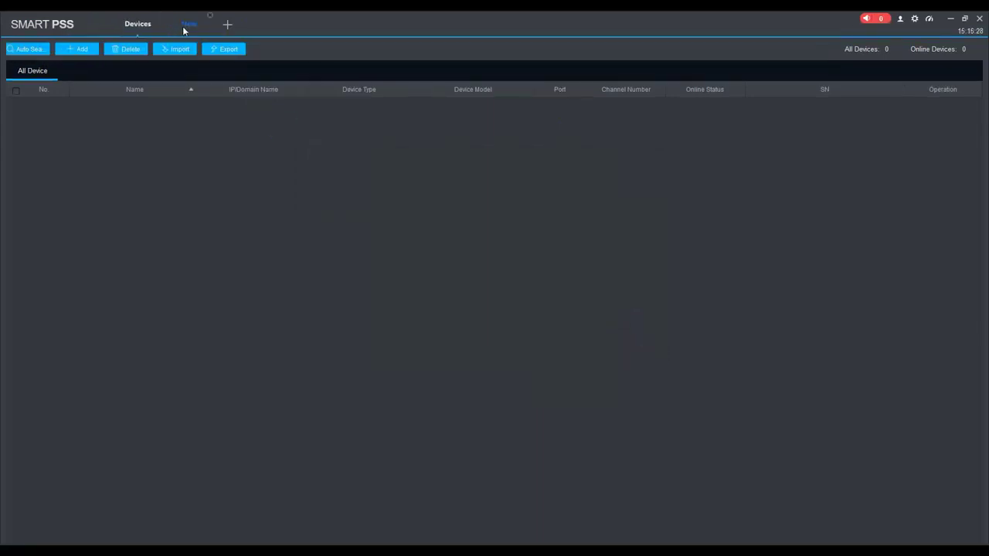
pyautogui.click(186, 26)
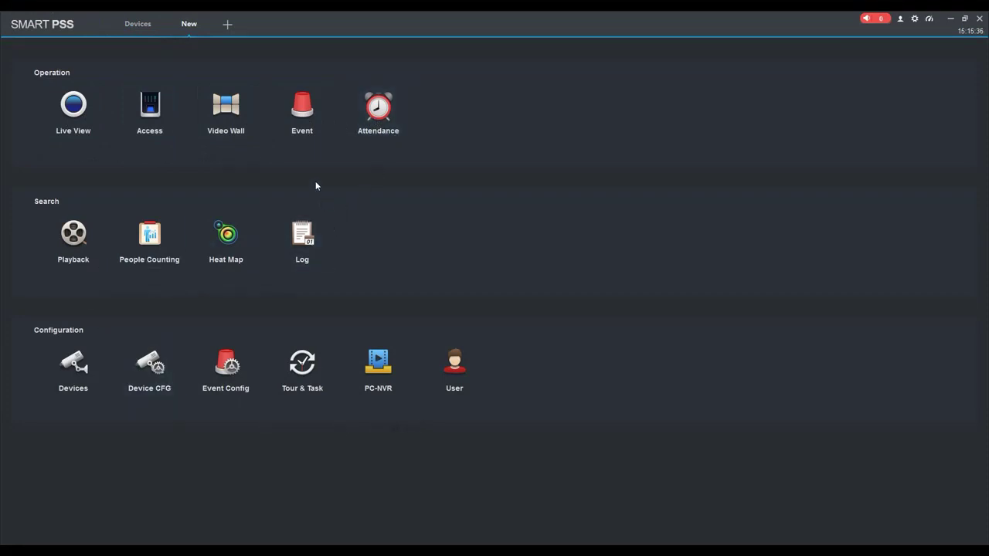
pyautogui.click(149, 26)
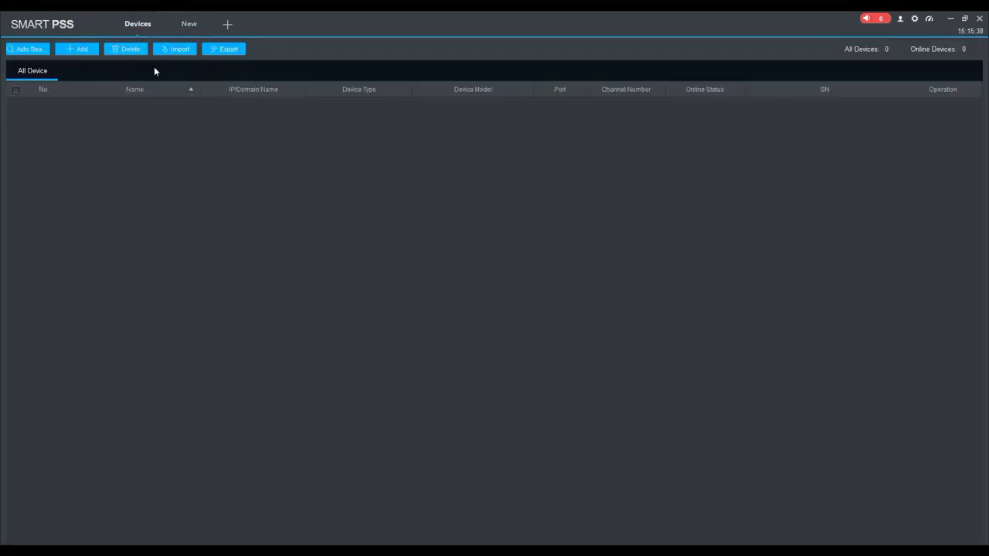
# - In Manual Add, name the device 'Youtube Video' and choose the SN (P2P) method
pyautogui.click(74, 51)
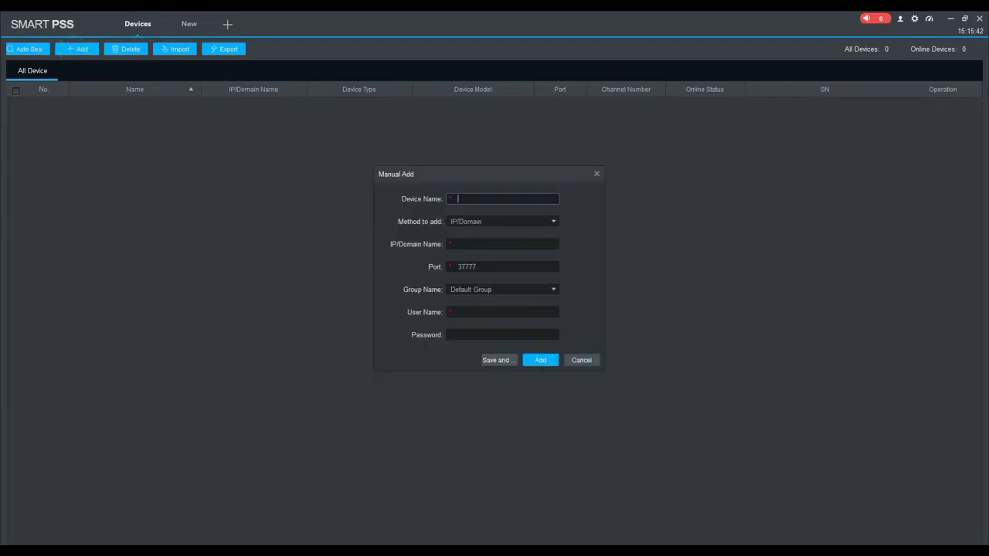
pyautogui.click(490, 200)
pyautogui.write('Youtube Video')
pyautogui.click(526, 220)
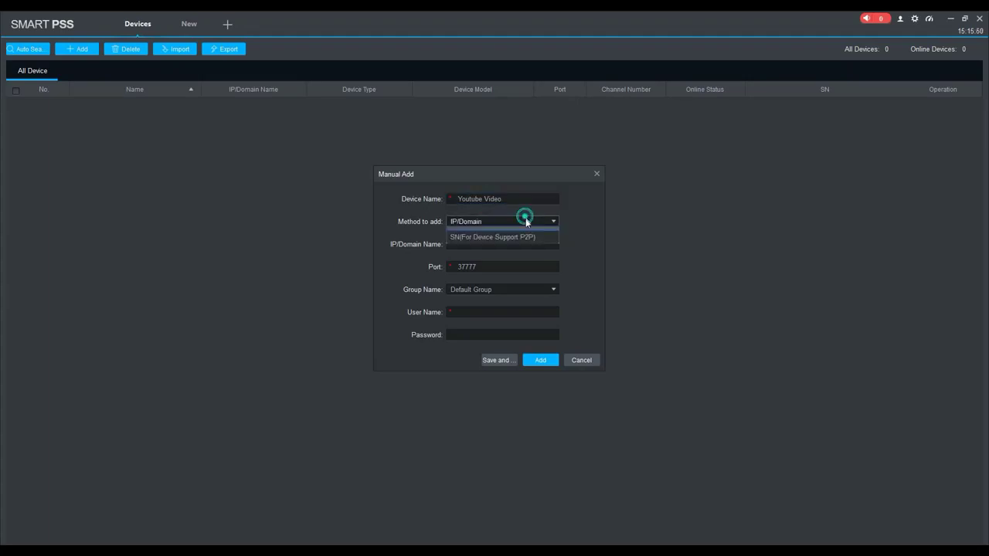
pyautogui.click(531, 246)
# - Enter the serial number, user name 'admin' and the account password, then add the DVR
pyautogui.click(491, 246)
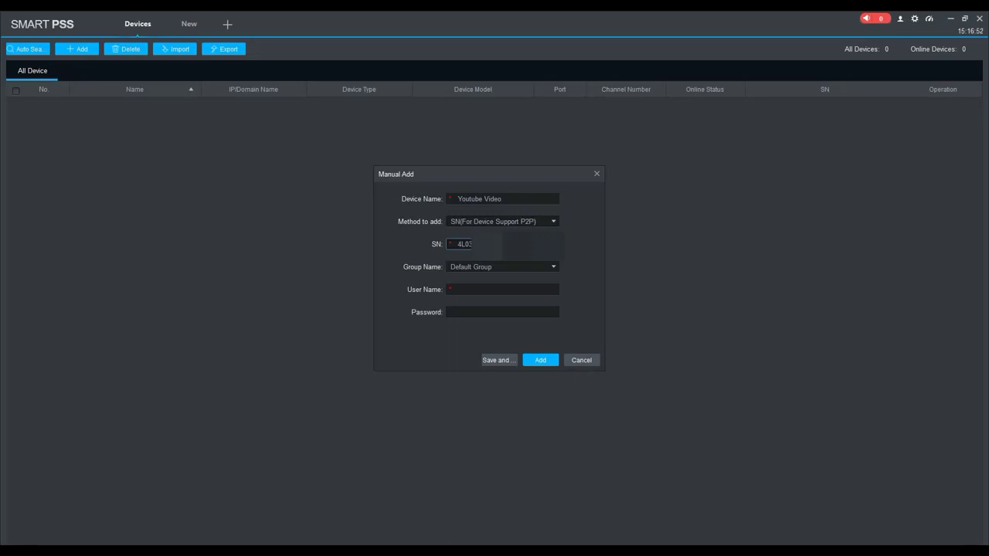
pyautogui.press('Tab')
pyautogui.press('Tab')
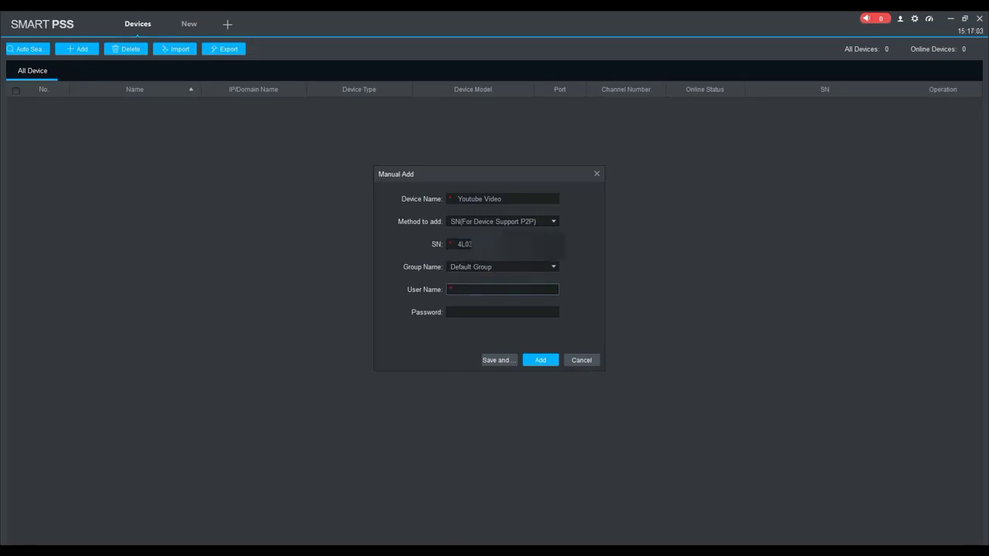
pyautogui.write('ADM')
pyautogui.press('BackSpace')
pyautogui.press('BackSpace')
pyautogui.press('BackSpace')
pyautogui.press('BackSpace')
pyautogui.write('admin')
pyautogui.press('Tab')
pyautogui.write('admin')
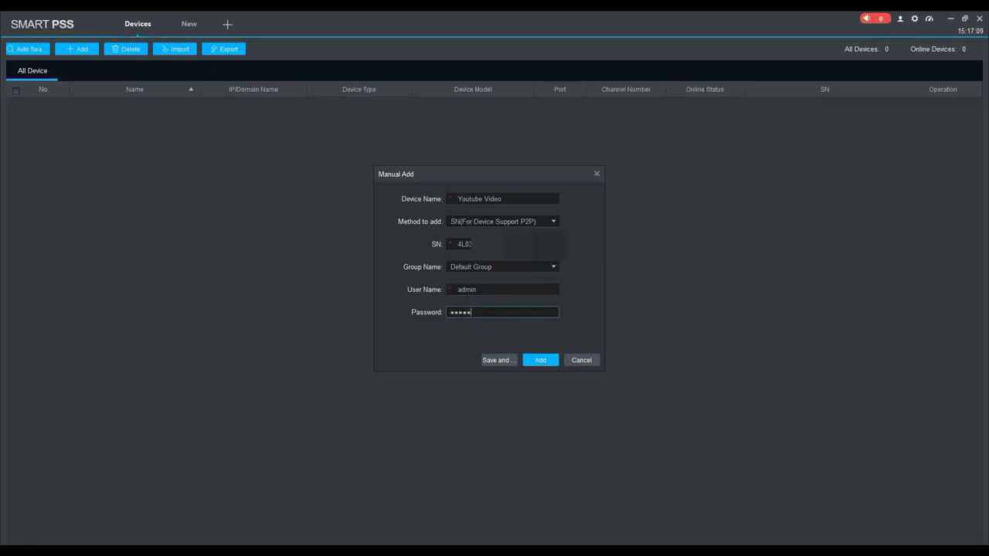
pyautogui.press('BackSpace')
pyautogui.press('BackSpace')
pyautogui.press('BackSpace')
pyautogui.press('BackSpace')
pyautogui.write('admin1234')
pyautogui.click(548, 359)
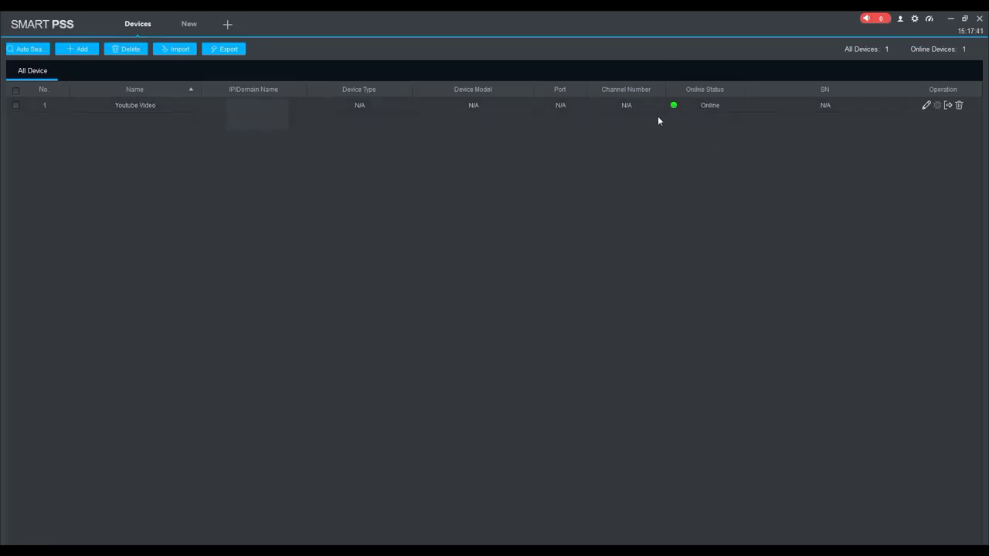
# - Open Live View, expand the Youtube Video device, then view and cancel the Home device's edit form
pyautogui.click(187, 26)
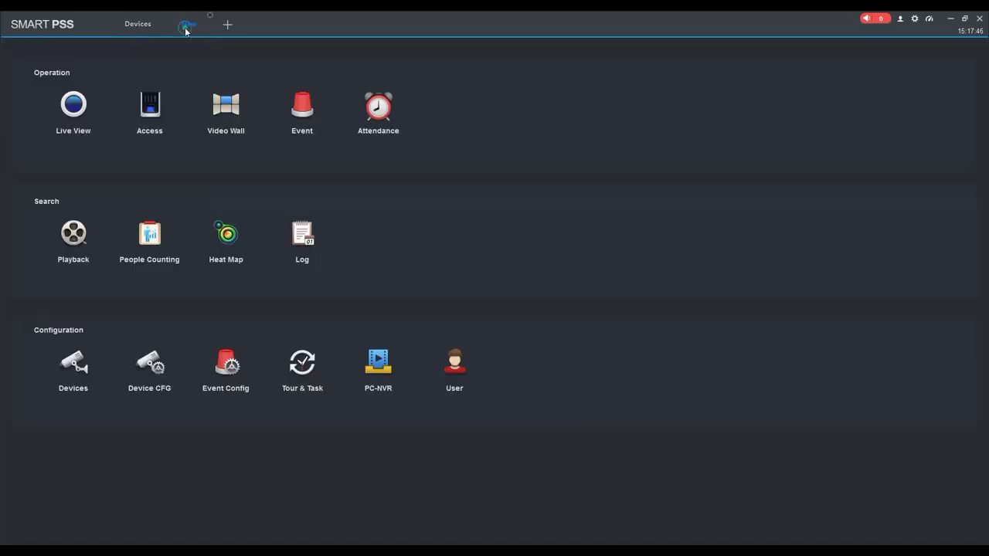
pyautogui.click(82, 119)
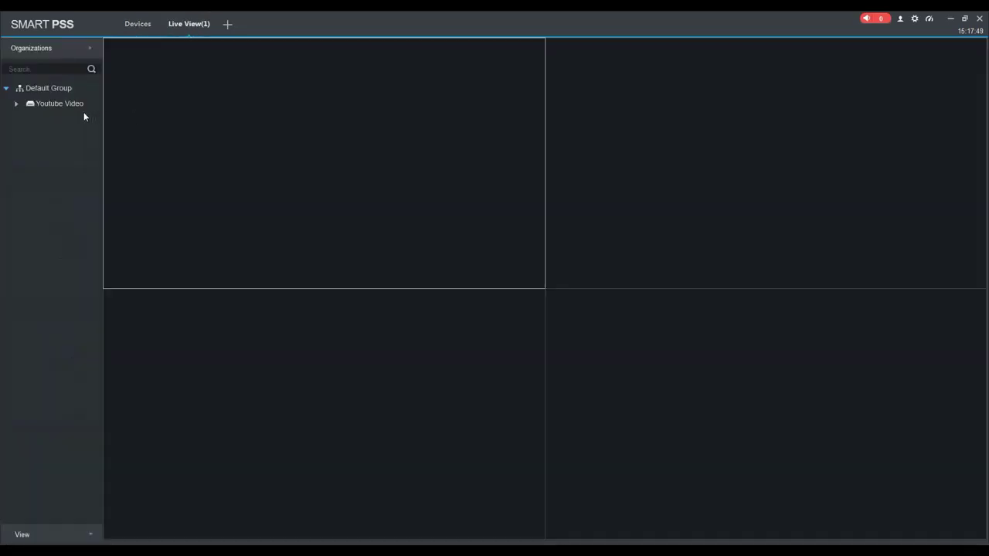
pyautogui.click(15, 104)
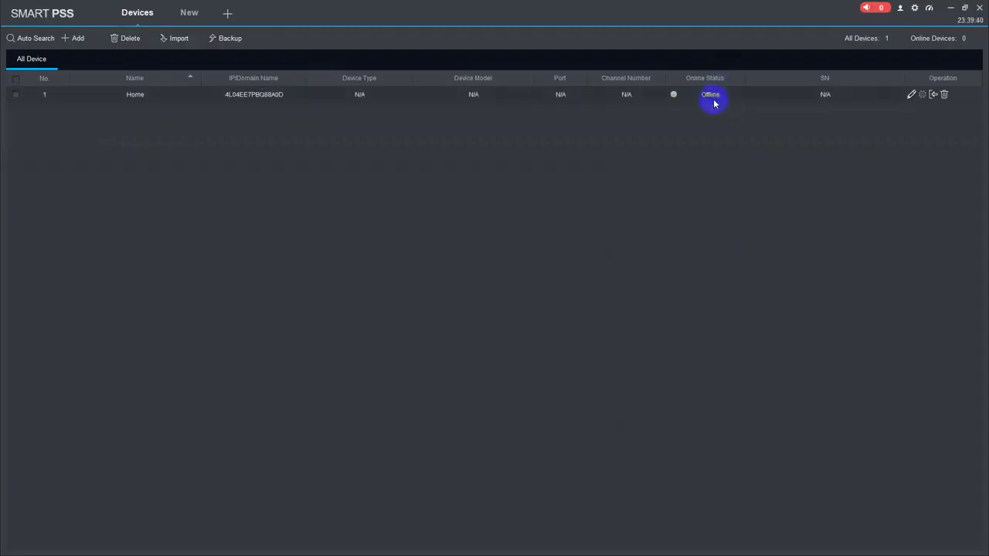
pyautogui.doubleClick(676, 95)
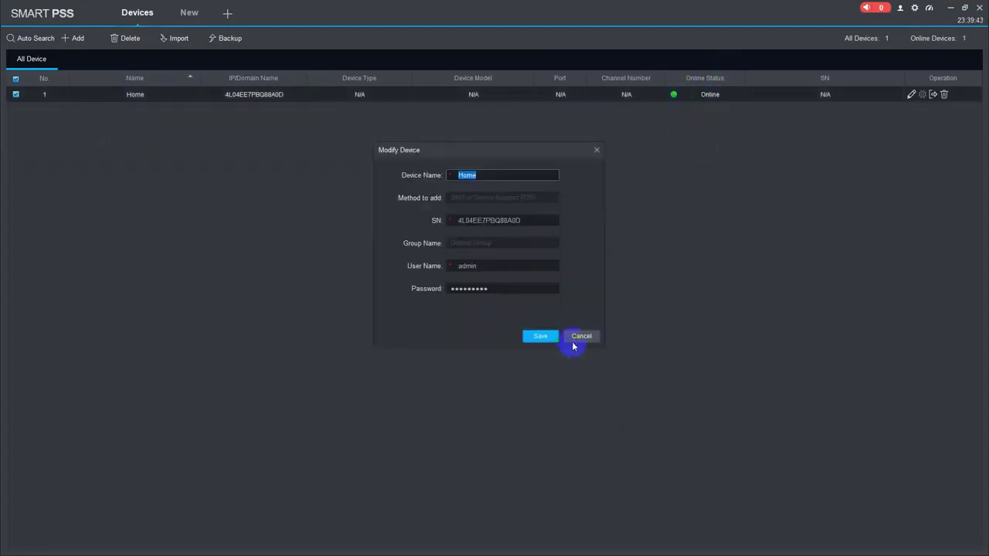
pyautogui.click(574, 341)
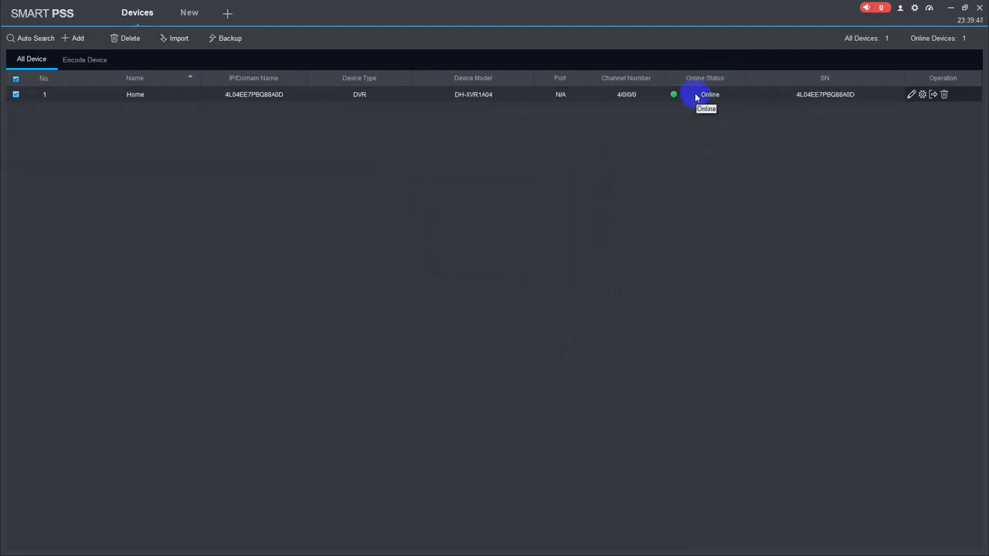
# - Go back to the New features page and choose Live View
pyautogui.click(187, 11)
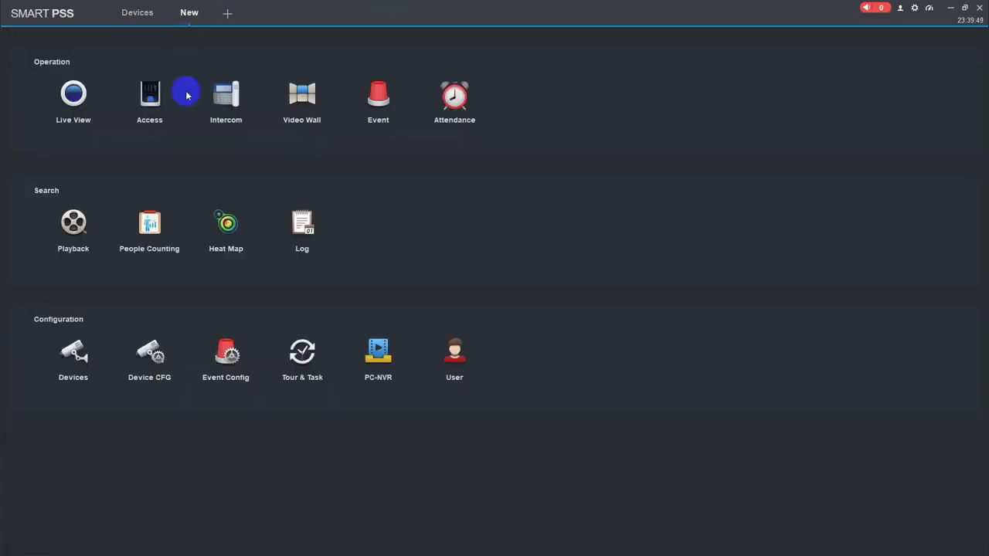
pyautogui.click(82, 106)
# - Play all Home cameras in the 2x2 grid, enlarging CAM 1 and CAM 4 and restoring each
pyautogui.click(16, 94)
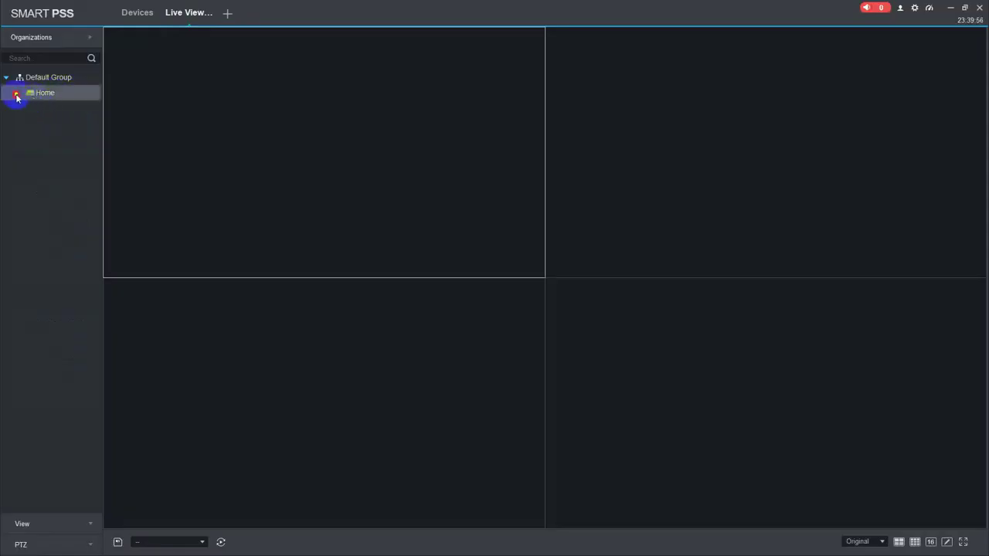
pyautogui.doubleClick(32, 94)
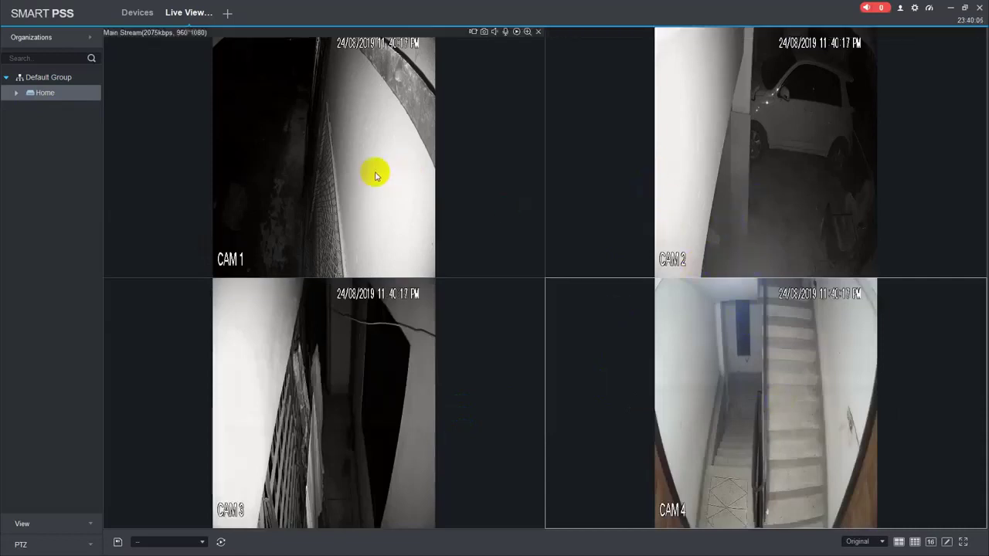
pyautogui.doubleClick(345, 222)
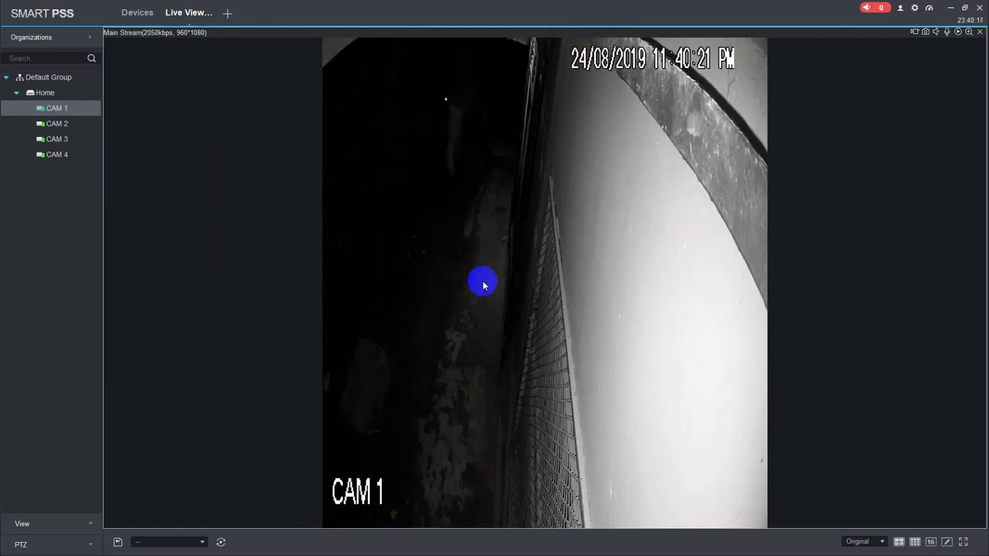
pyautogui.doubleClick(483, 285)
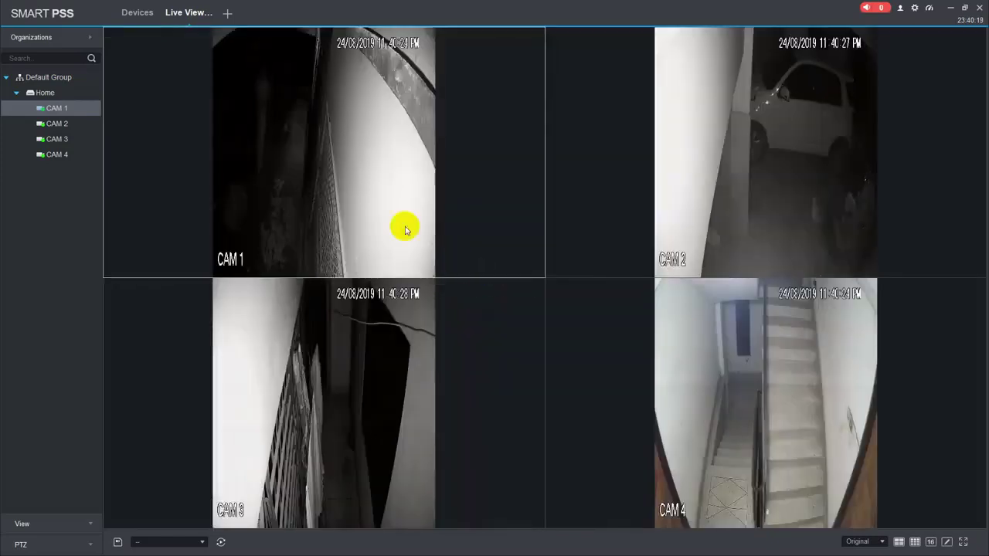
pyautogui.moveTo(753, 421)
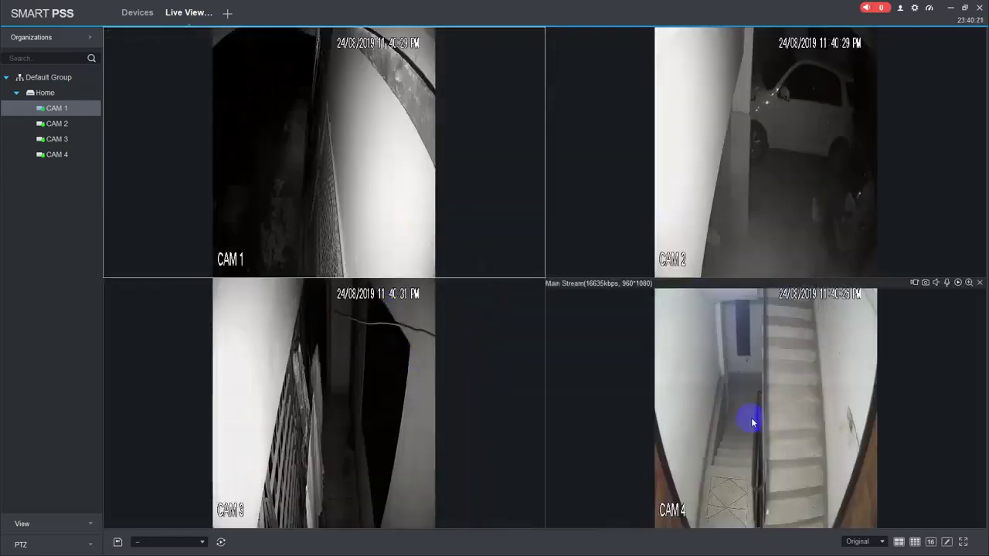
pyautogui.doubleClick(753, 421)
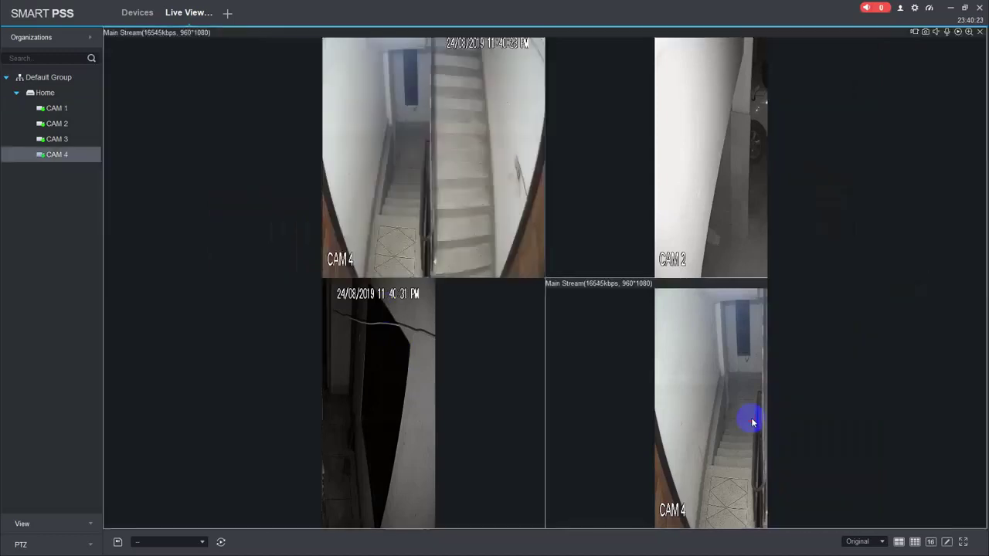
pyautogui.doubleClick(611, 358)
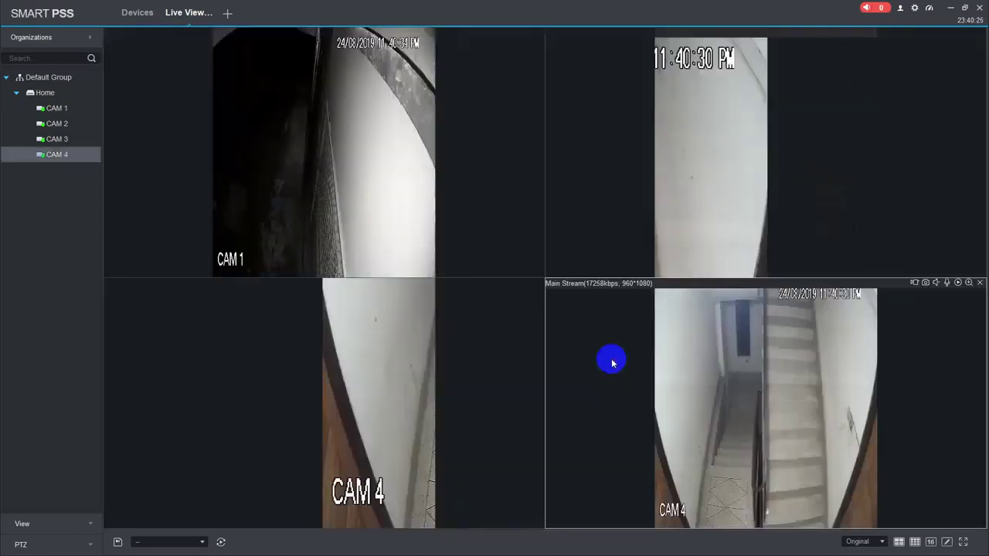